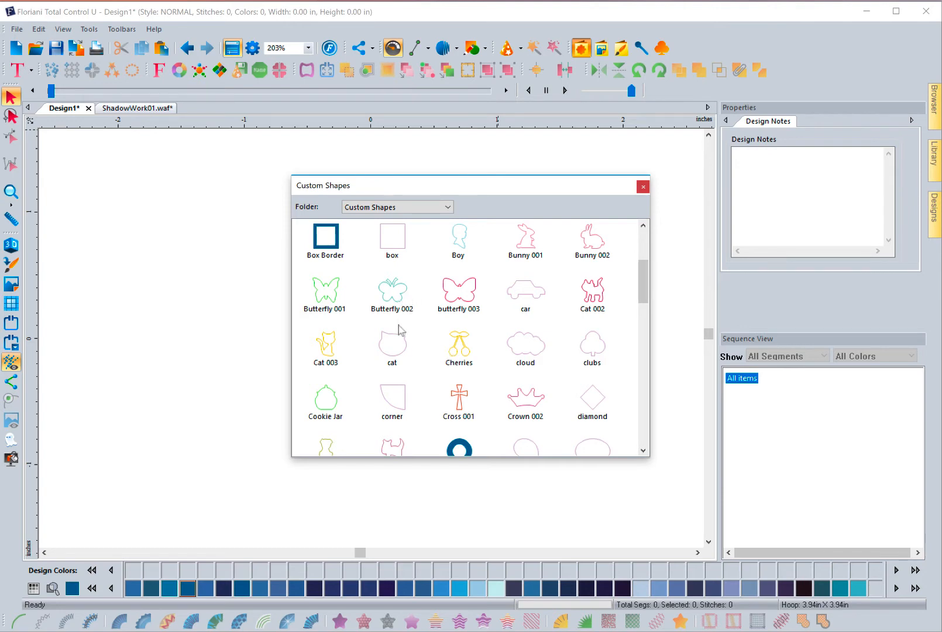
- Insert the cat custom shape and convert it to a Mesh Fill
{"action": "double_click", "coordinate": [395, 346]}
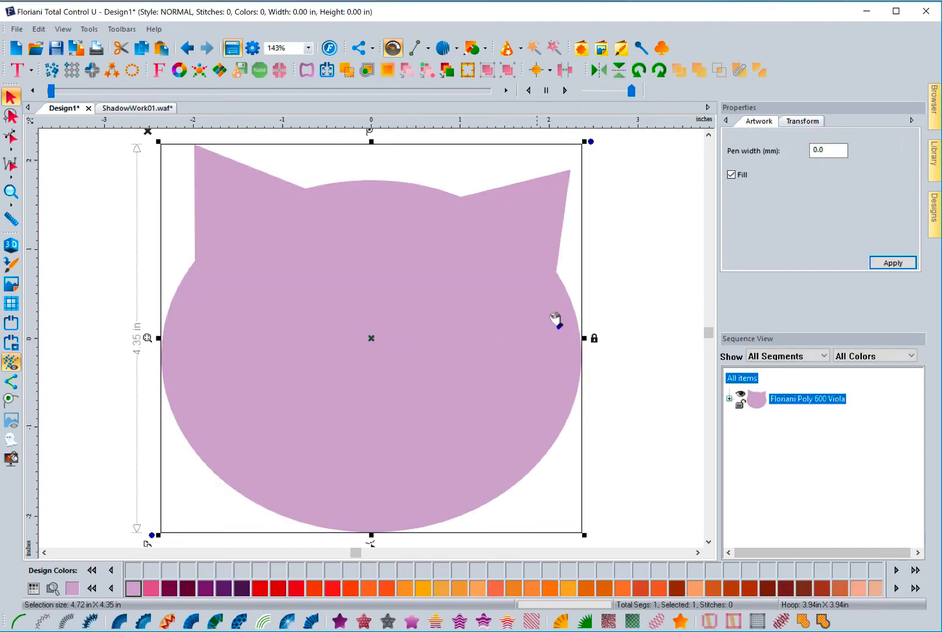
{"action": "left_click", "coordinate": [598, 305]}
{"action": "left_click", "coordinate": [548, 303]}
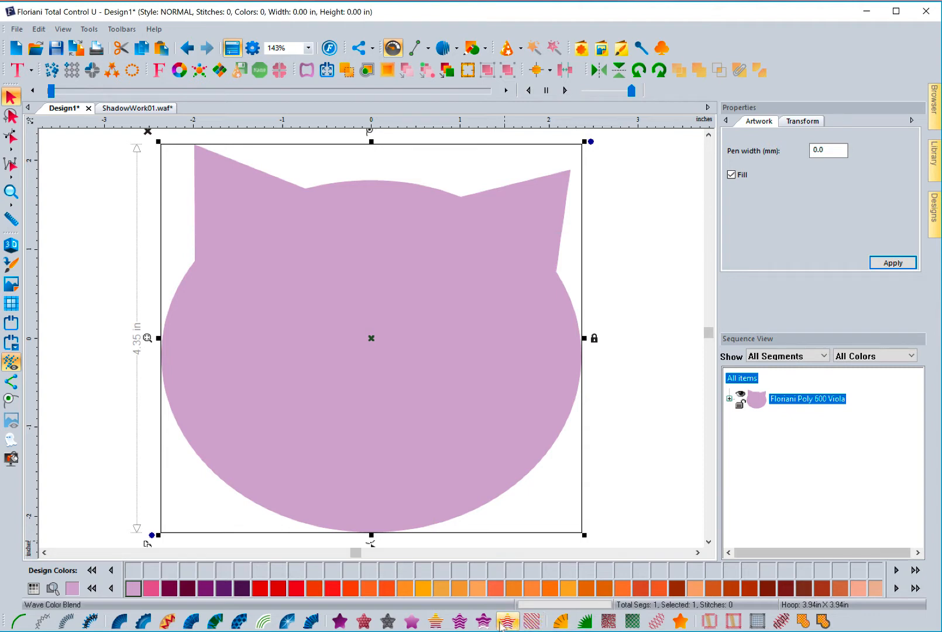
{"action": "left_click", "coordinate": [531, 621]}
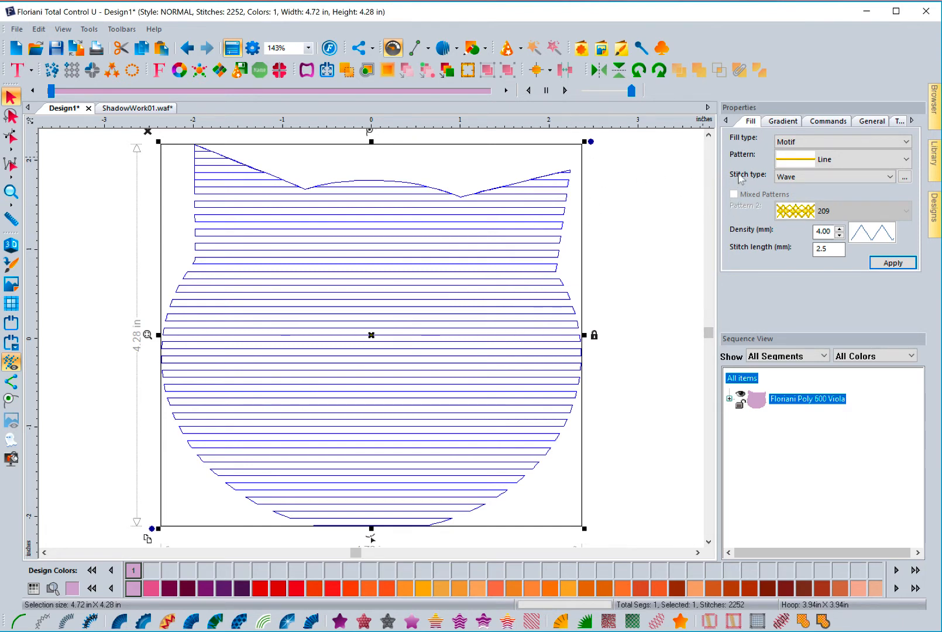
- Switch the cat fill's stitch type to Straight and back to Wave
{"action": "left_click", "coordinate": [890, 176]}
{"action": "left_click", "coordinate": [847, 188]}
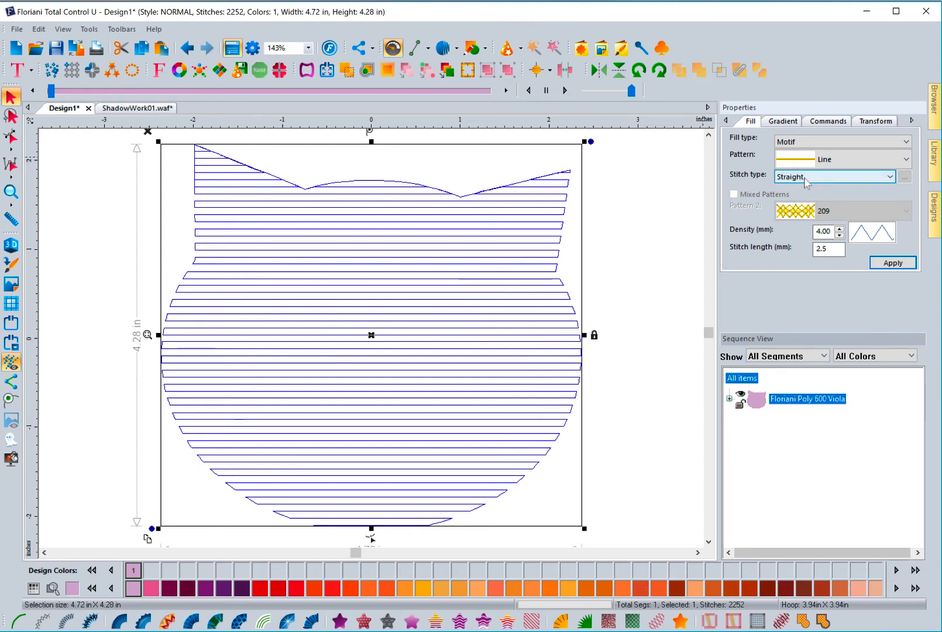
{"action": "left_click", "coordinate": [889, 177]}
{"action": "left_click", "coordinate": [816, 198]}
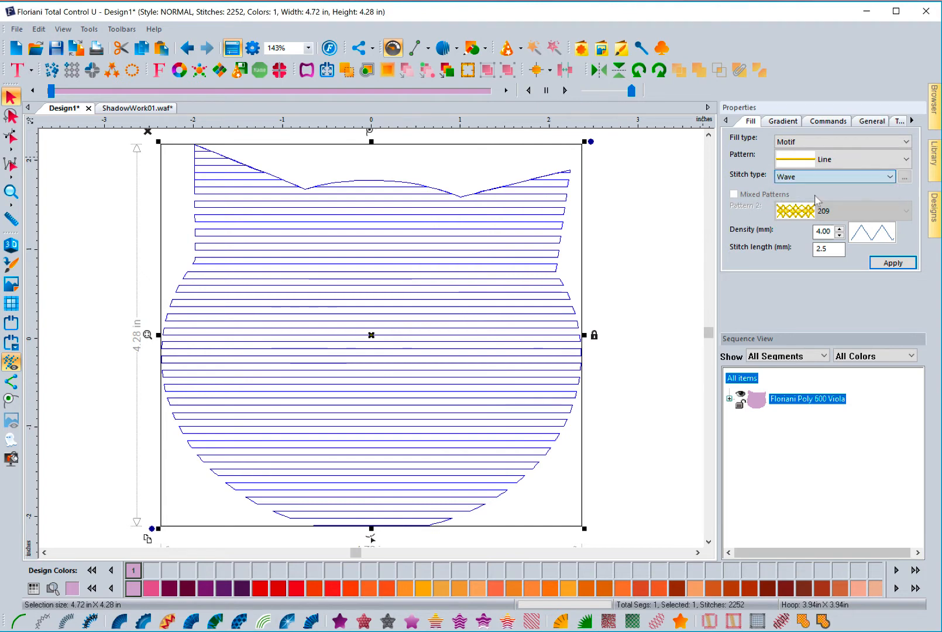
- Set the cat's Mesh Fill pattern to the straight-line diagonal crosshatch
{"action": "left_click", "coordinate": [904, 177]}
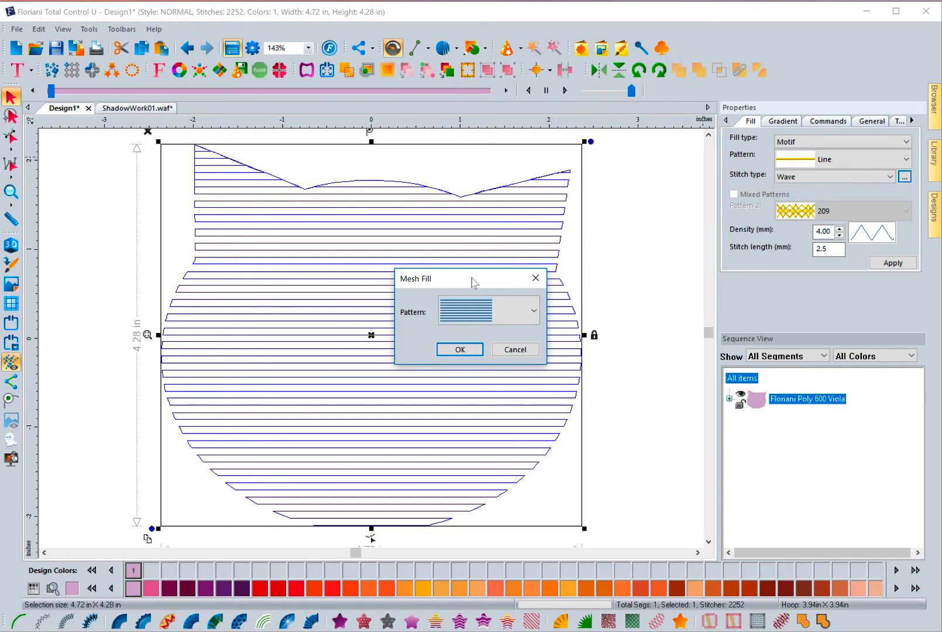
{"action": "left_click_drag", "start_coordinate": [471, 277], "coordinate": [469, 267]}
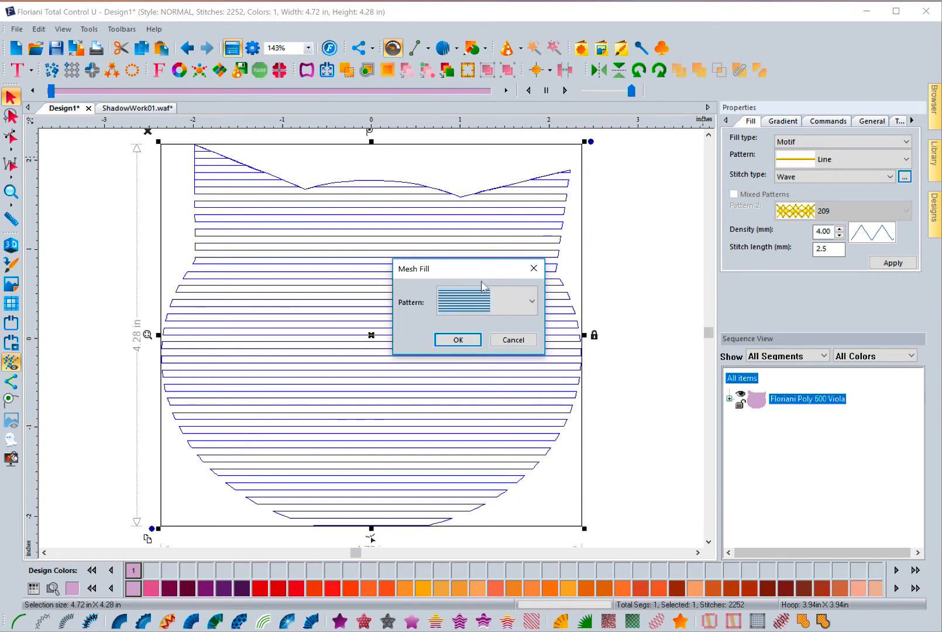
{"action": "left_click", "coordinate": [532, 300]}
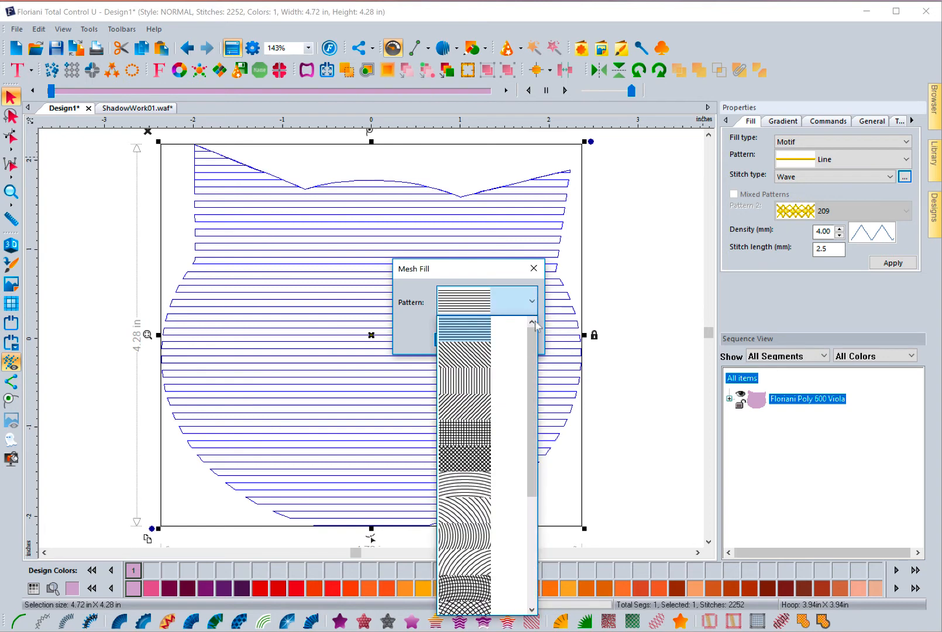
{"action": "left_click_drag", "start_coordinate": [536, 345], "coordinate": [533, 379]}
{"action": "left_click", "coordinate": [471, 407]}
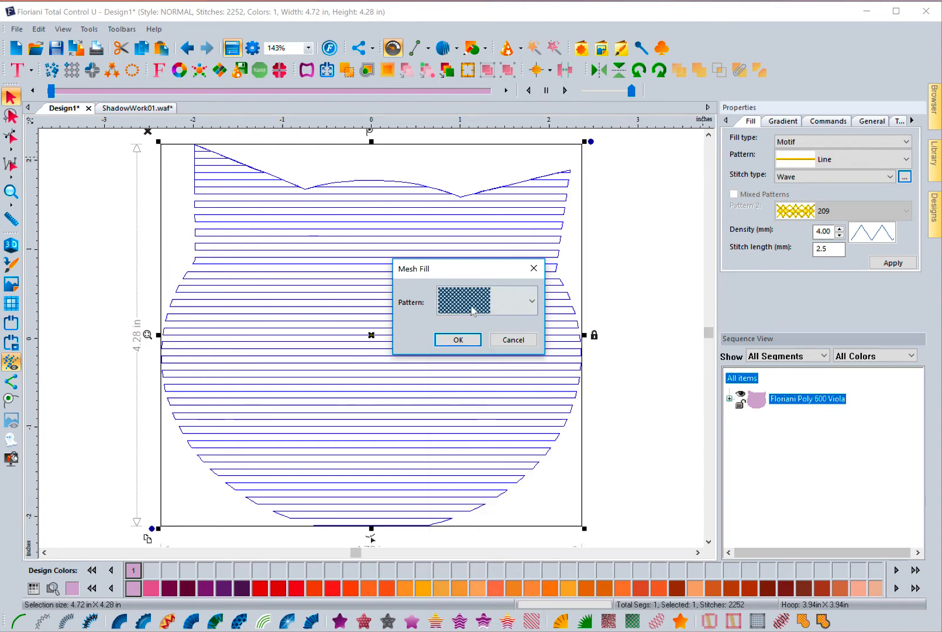
{"action": "left_click", "coordinate": [462, 341]}
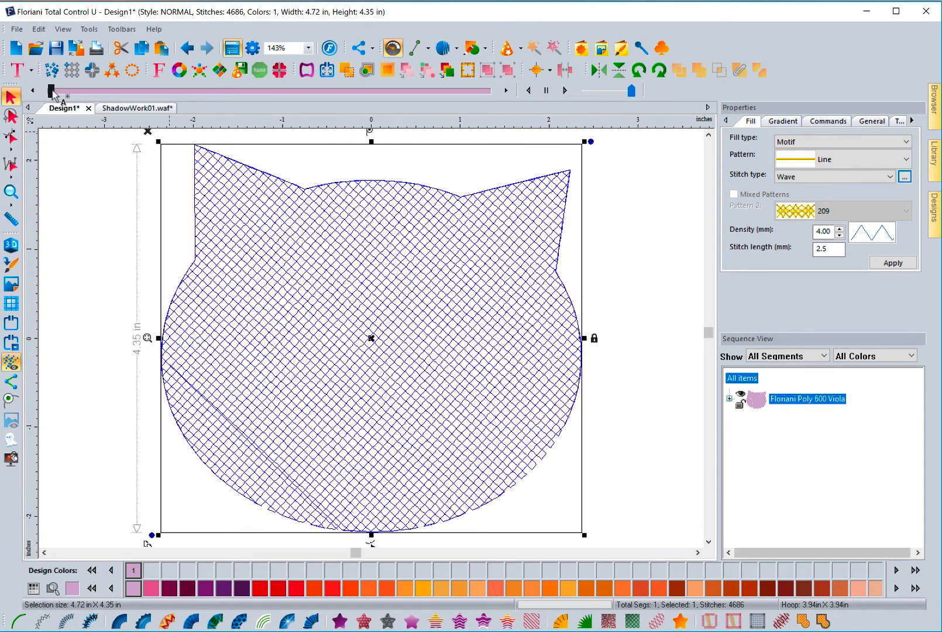
- Preview the stitch sequence of the cat's crosshatch fill and reselect the fill
{"action": "left_click_drag", "start_coordinate": [51, 91], "coordinate": [569, 87]}
{"action": "left_click", "coordinate": [10, 97]}
{"action": "left_click", "coordinate": [414, 321]}
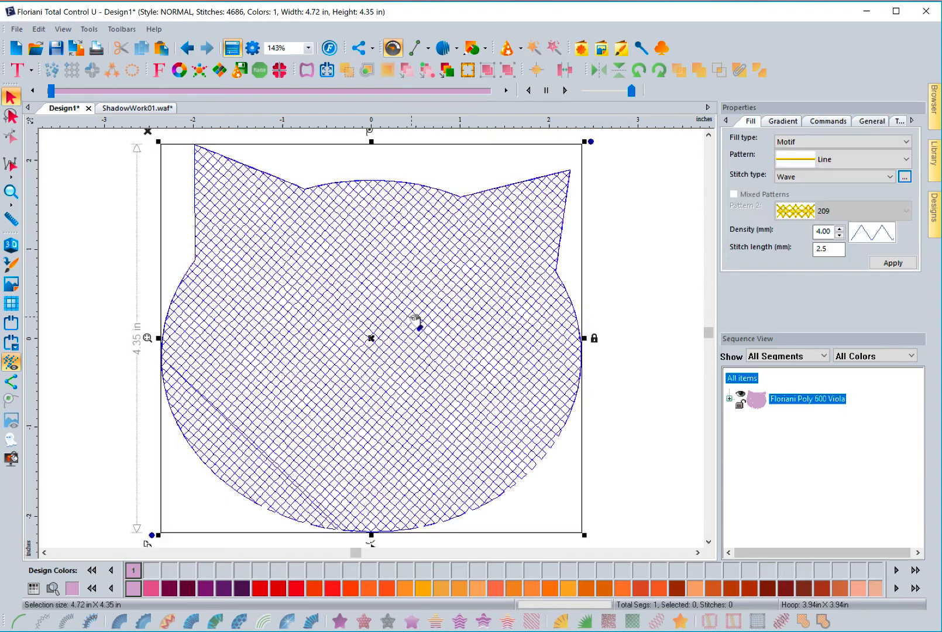
- Change the cat's Mesh Fill pattern to the single-direction curved diagonal lines
{"action": "left_click", "coordinate": [904, 176]}
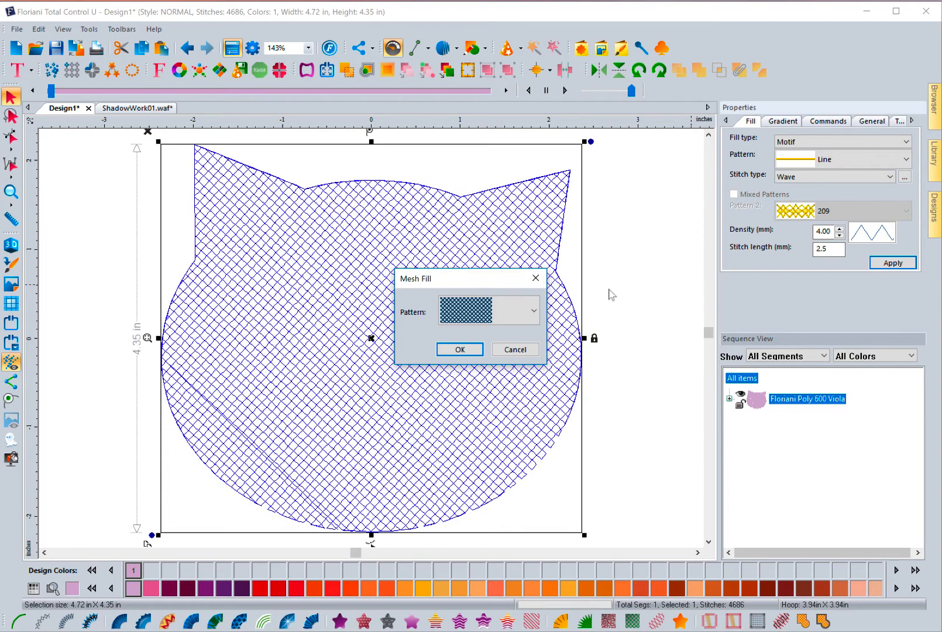
{"action": "left_click", "coordinate": [534, 309]}
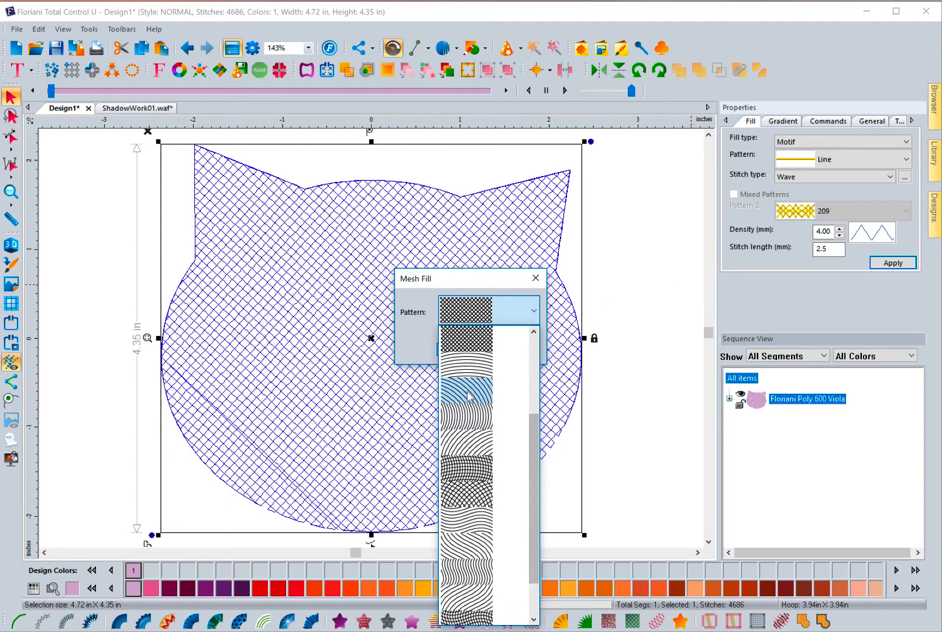
{"action": "left_click", "coordinate": [460, 440]}
{"action": "left_click", "coordinate": [448, 351]}
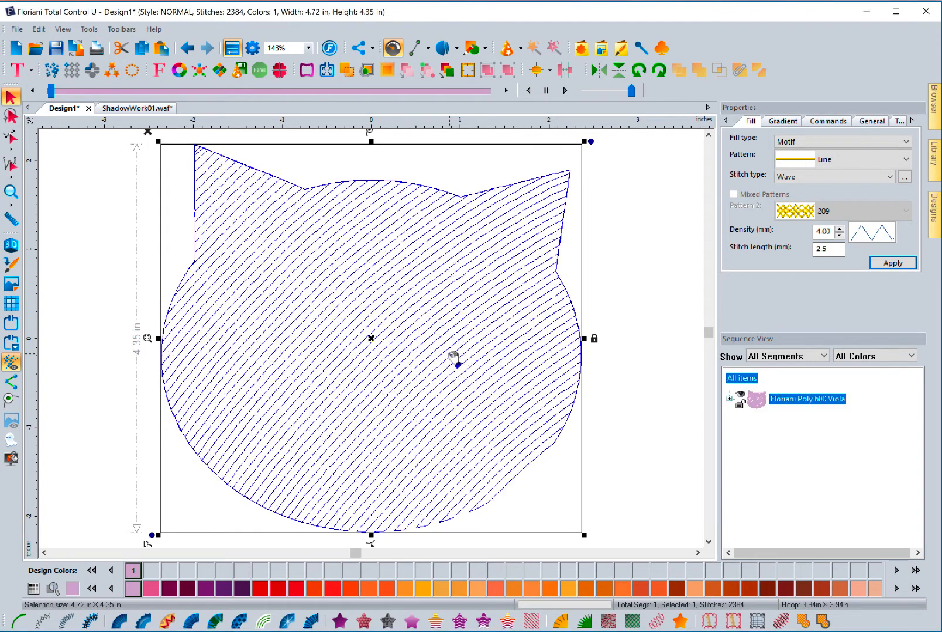
- Change the cat's Mesh Fill pattern to the curved diagonal crosshatch
{"action": "left_click", "coordinate": [902, 177]}
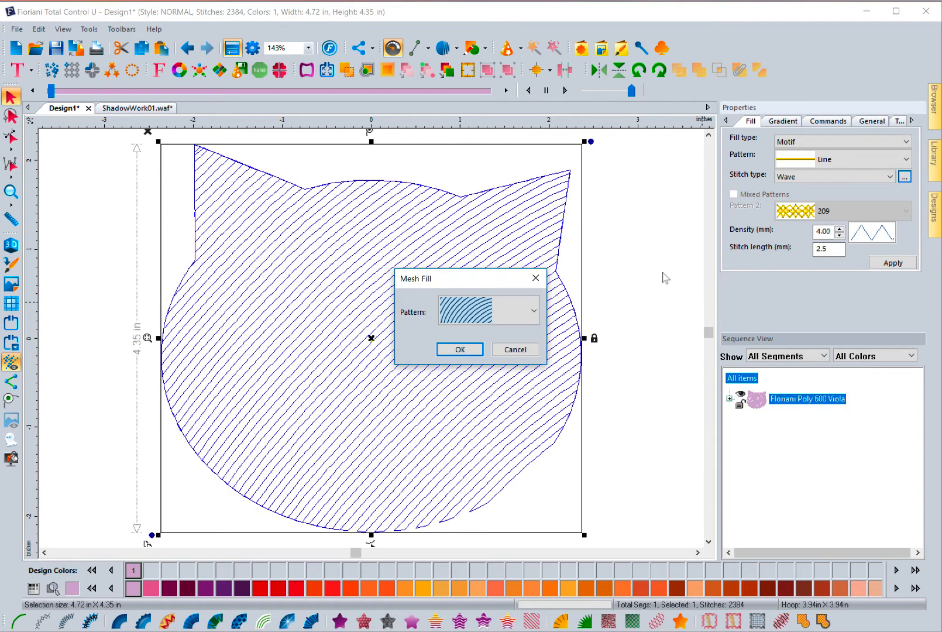
{"action": "left_click", "coordinate": [533, 316]}
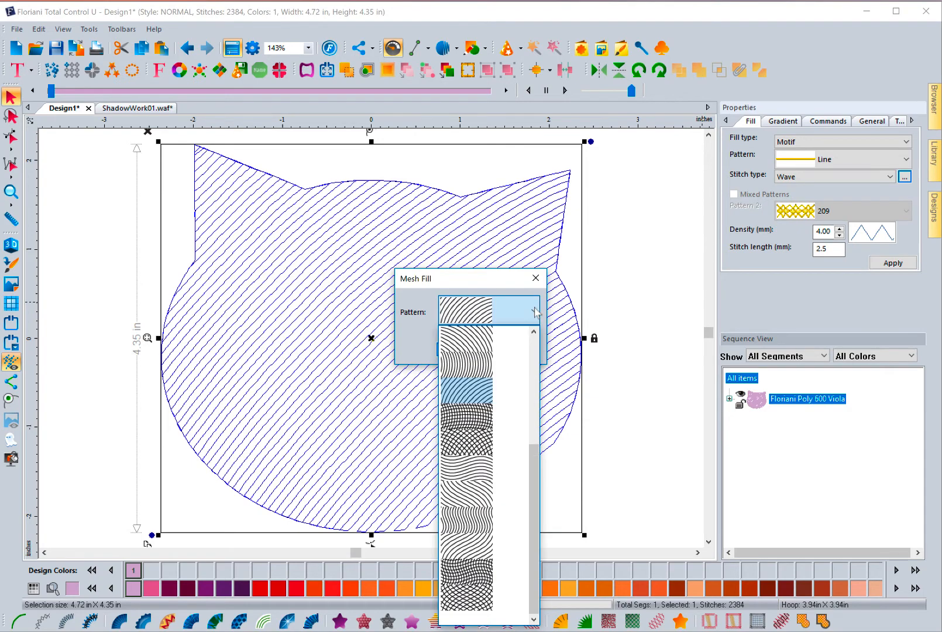
{"action": "left_click", "coordinate": [477, 449]}
{"action": "left_click", "coordinate": [461, 349]}
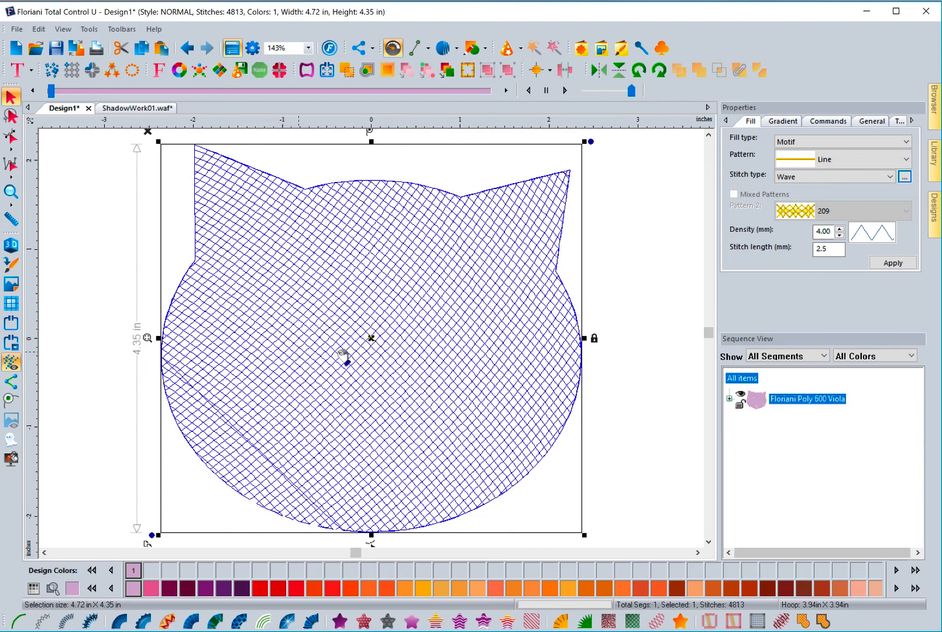
- Set the cat's Mesh Fill pattern to the wavy diagonal crosshatch at the end of the list, and turn on the 3D stitch view
{"action": "left_click", "coordinate": [904, 176]}
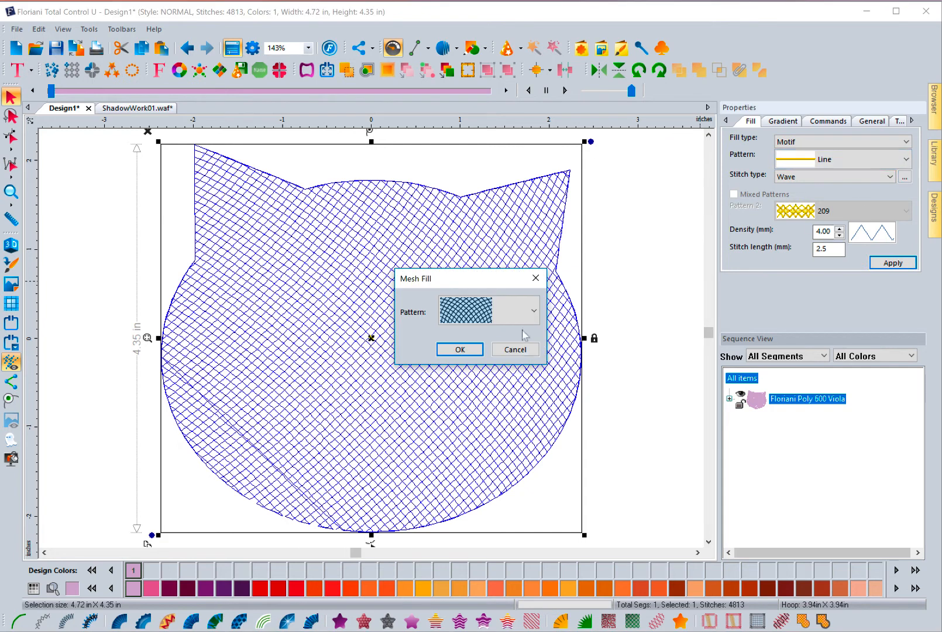
{"action": "left_click", "coordinate": [529, 316]}
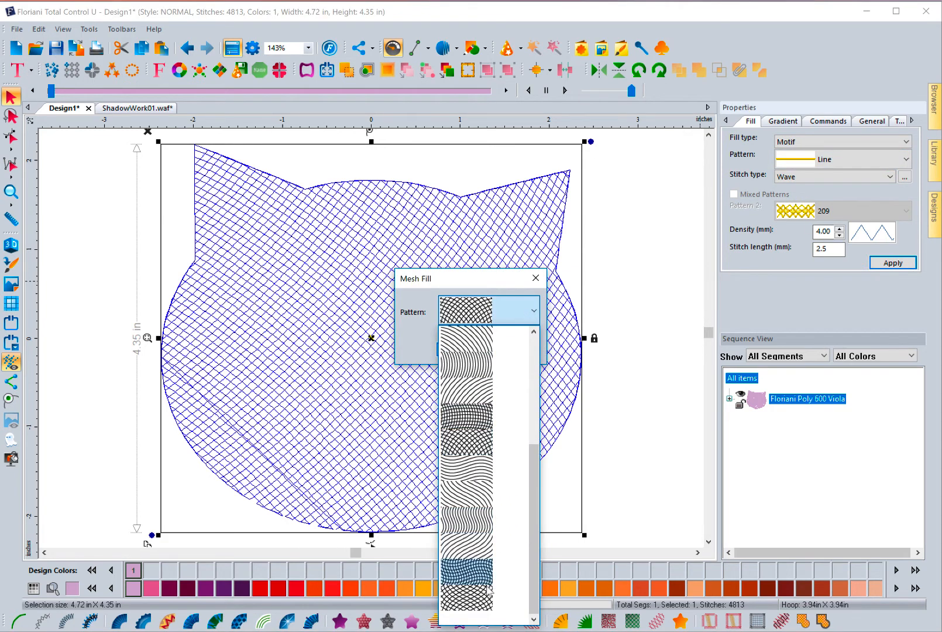
{"action": "left_click", "coordinate": [482, 598]}
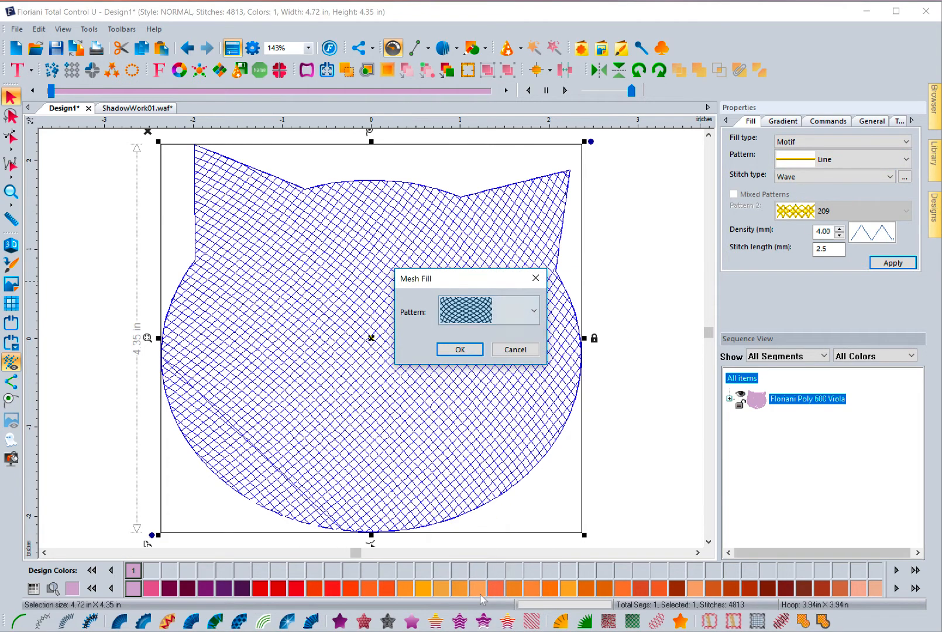
{"action": "left_click", "coordinate": [468, 349]}
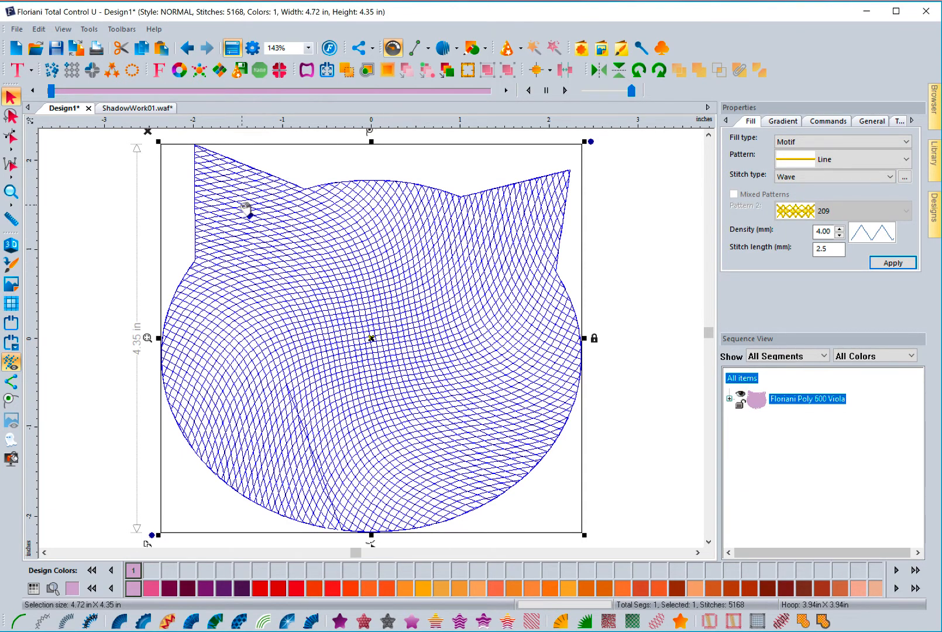
{"action": "left_click", "coordinate": [613, 332]}
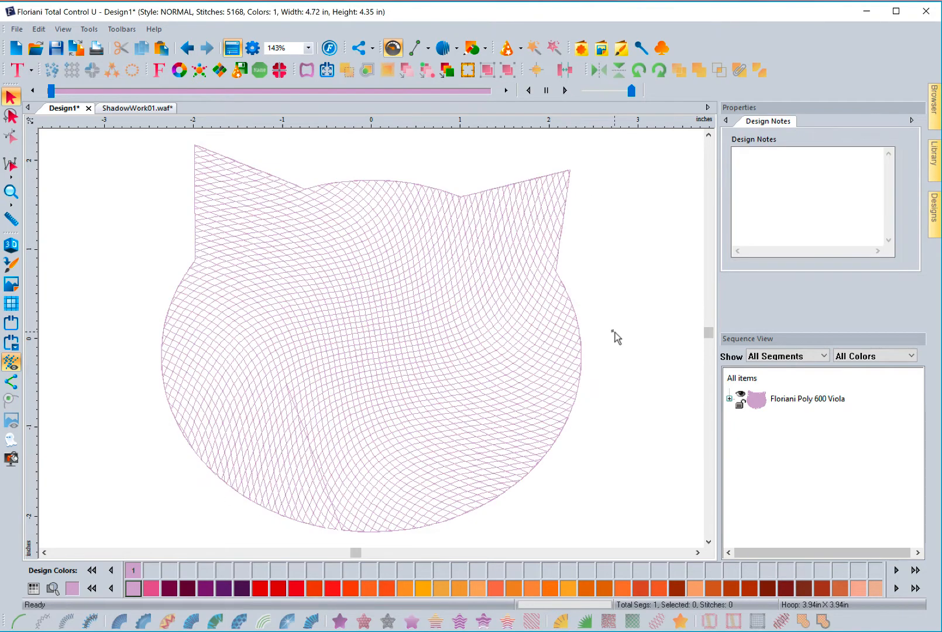
{"action": "left_click", "coordinate": [11, 245]}
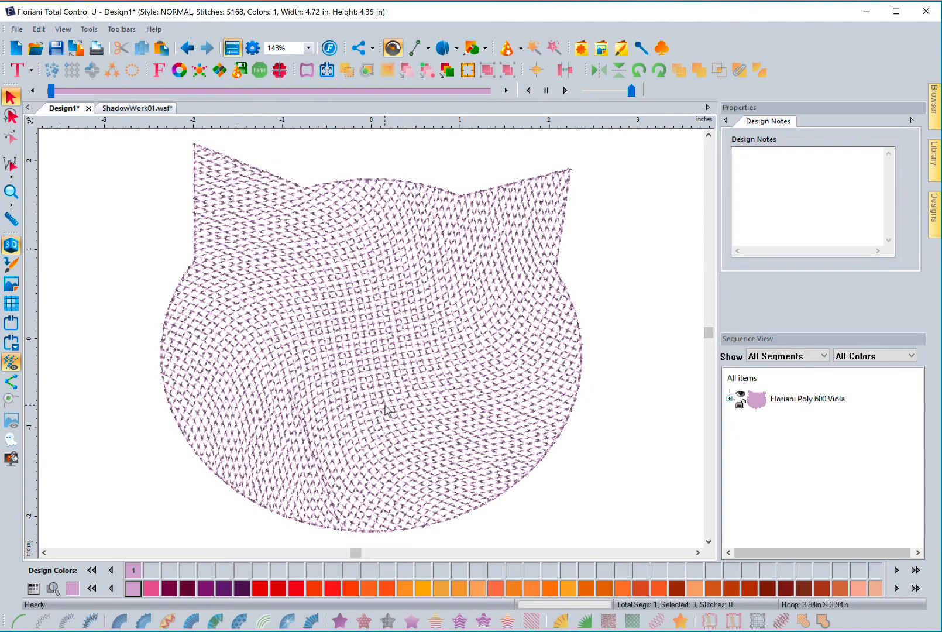
- Duplicate the cat fill in place and convert the copy to a Steil outline
{"action": "left_click", "coordinate": [577, 389]}
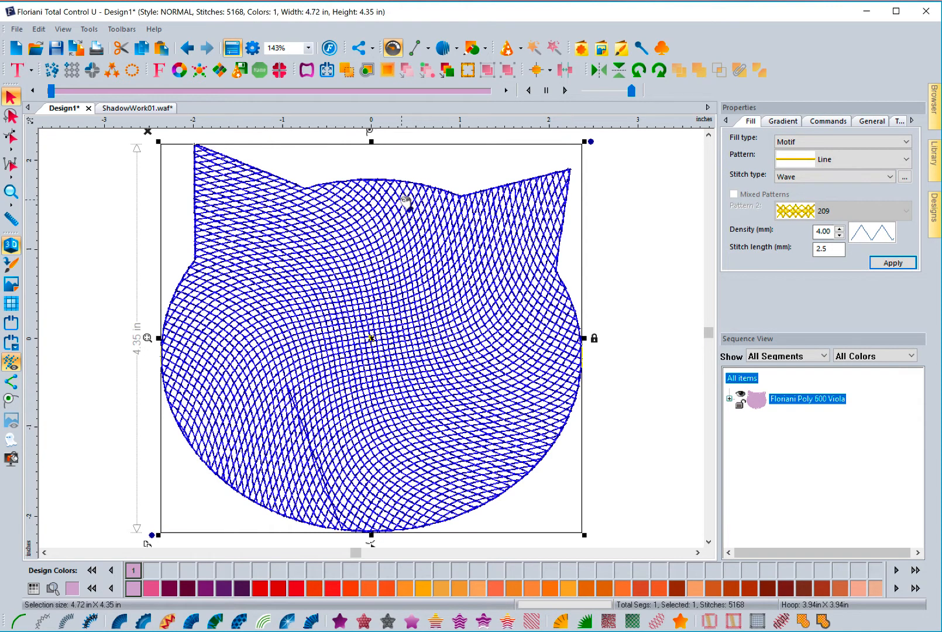
{"action": "left_click", "coordinate": [152, 52]}
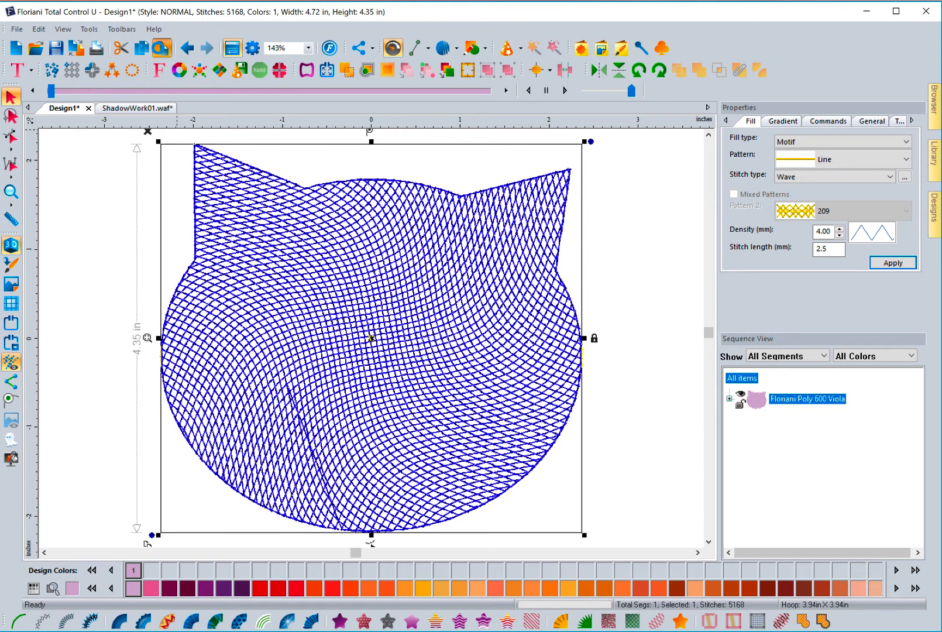
{"action": "key", "text": "ctrl+v"}
{"action": "left_click", "coordinate": [769, 437]}
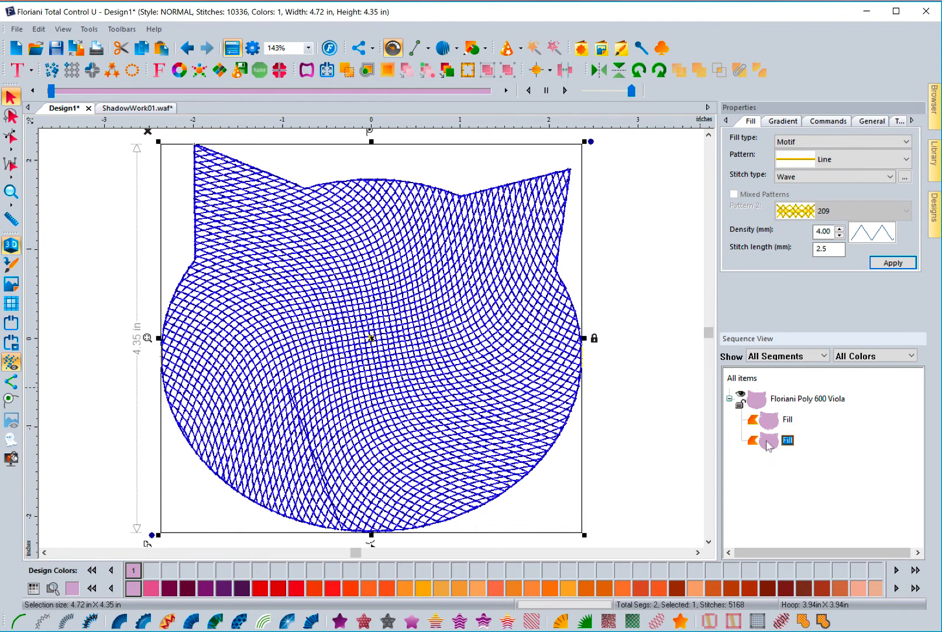
{"action": "left_click", "coordinate": [66, 620]}
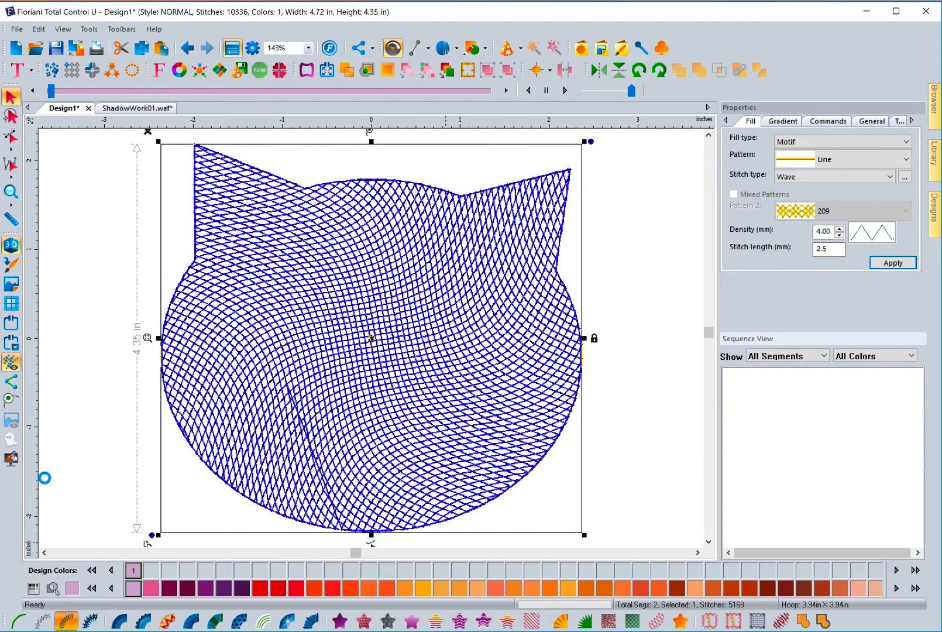
{"action": "left_click", "coordinate": [92, 461]}
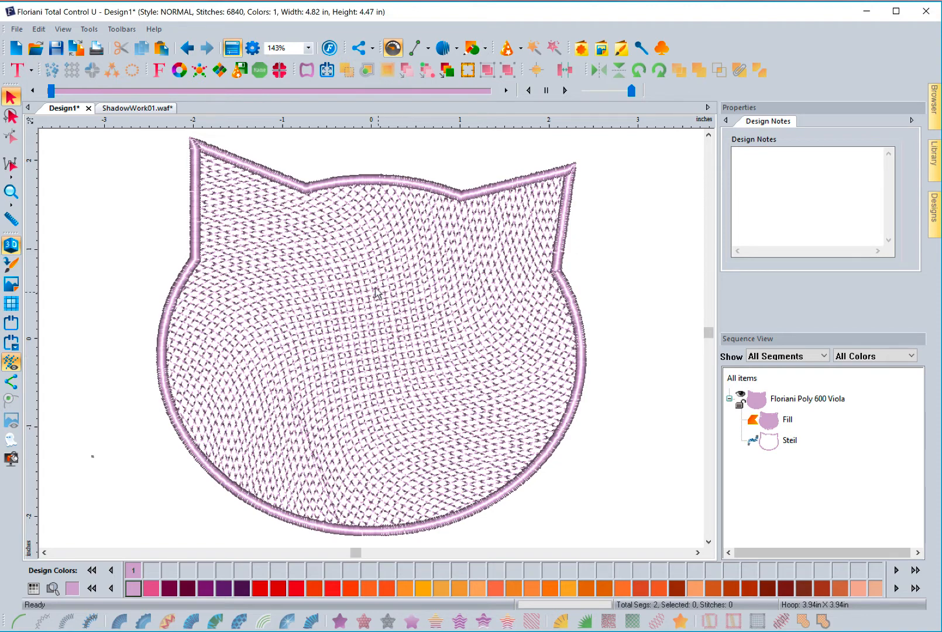
- Delete the Steil outline around the cat
{"action": "left_click", "coordinate": [783, 440]}
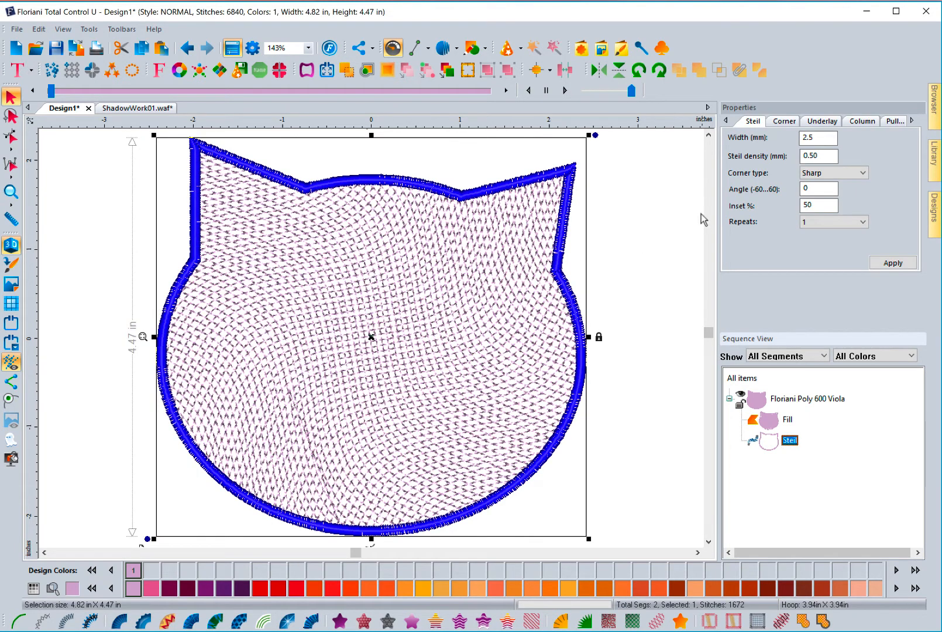
{"action": "left_click", "coordinate": [708, 135]}
{"action": "left_click", "coordinate": [141, 165]}
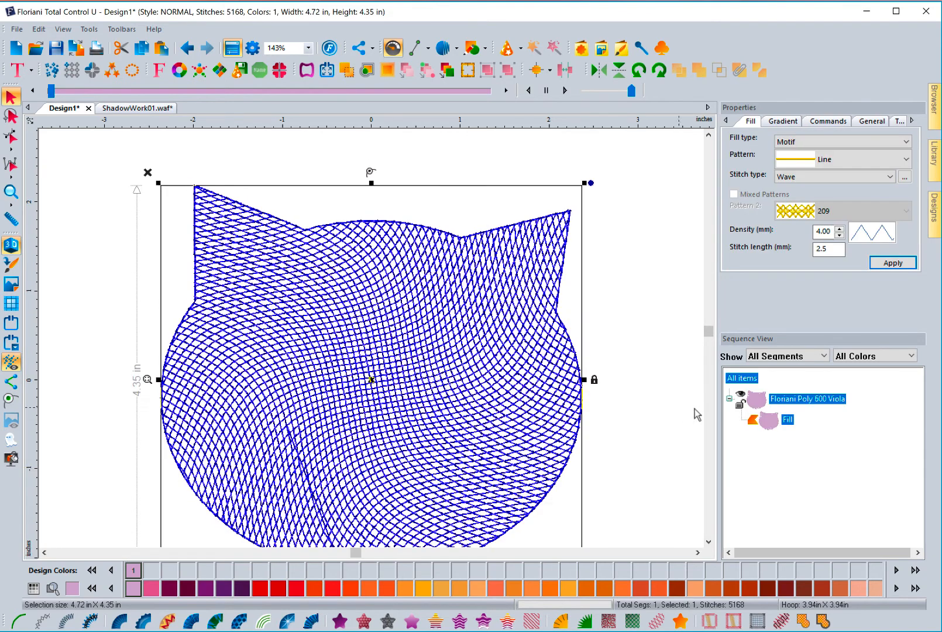
- Convert the cat fill back to unfilled artwork
{"action": "left_click", "coordinate": [680, 619]}
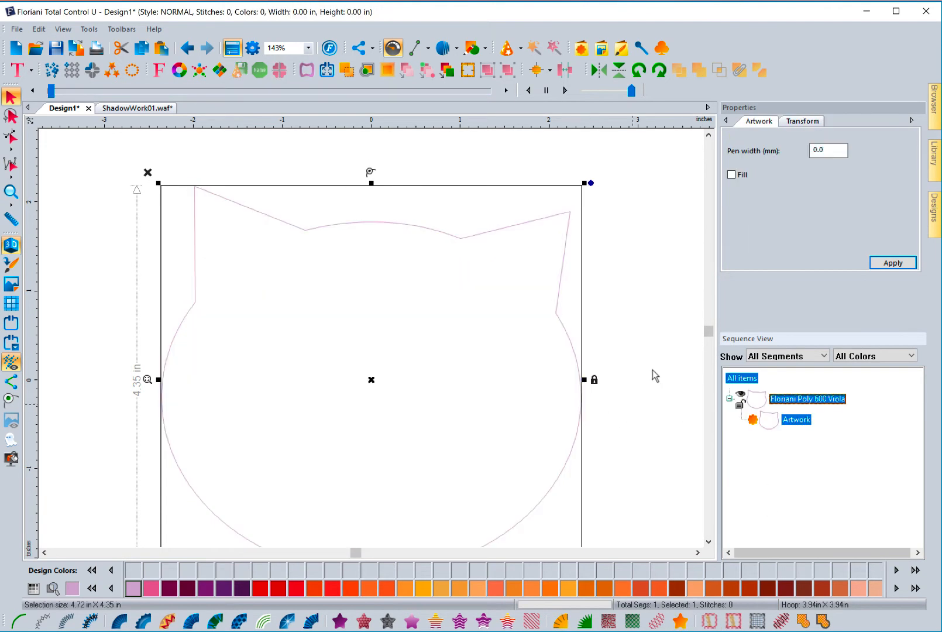
{"action": "left_click", "coordinate": [708, 541]}
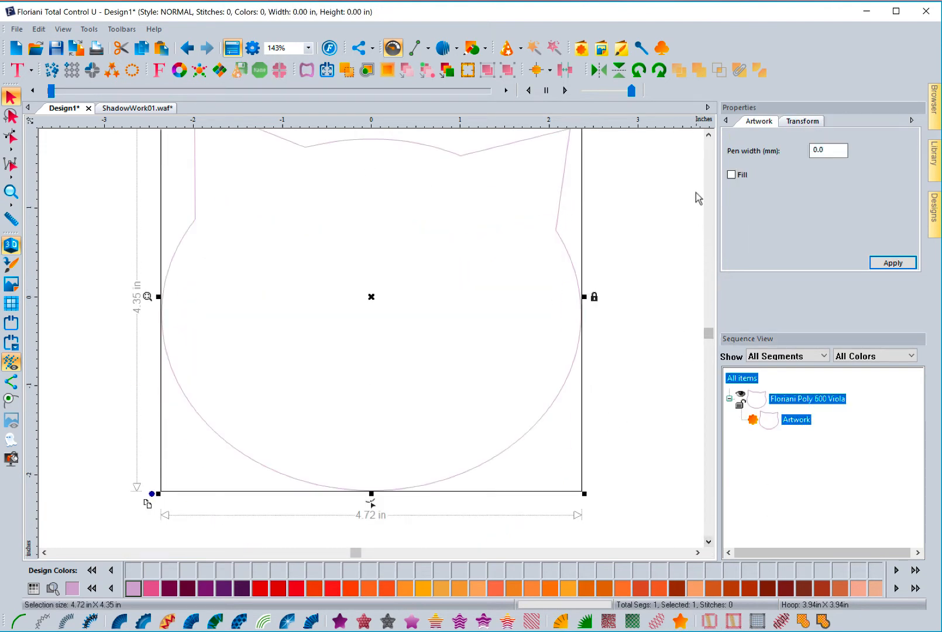
{"action": "left_click", "coordinate": [708, 135]}
{"action": "left_click", "coordinate": [567, 204]}
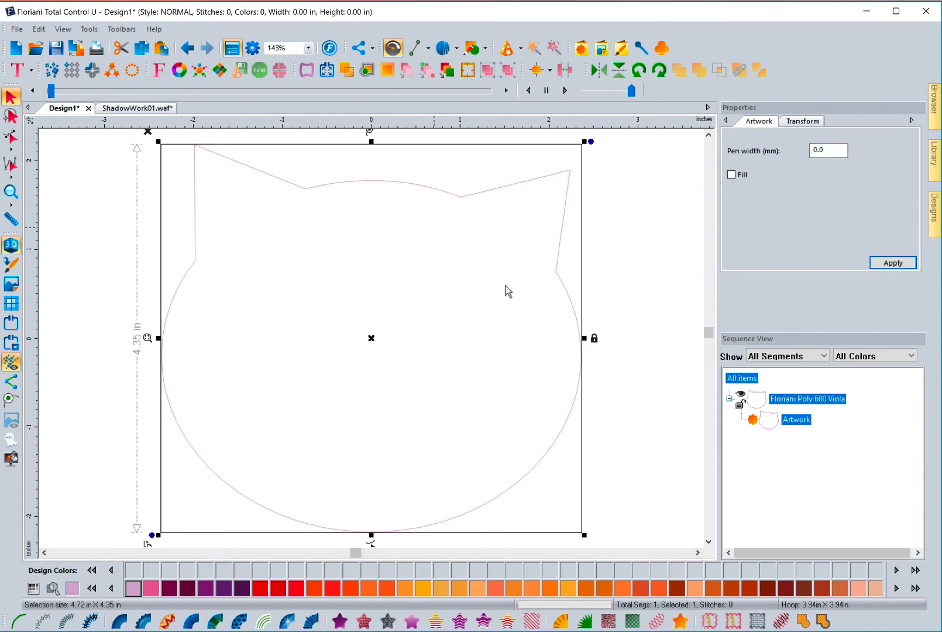
- Apply a Mesh Fill to the cat artwork and set its pattern to the straight-line diagonal crosshatch
{"action": "left_click", "coordinate": [530, 621]}
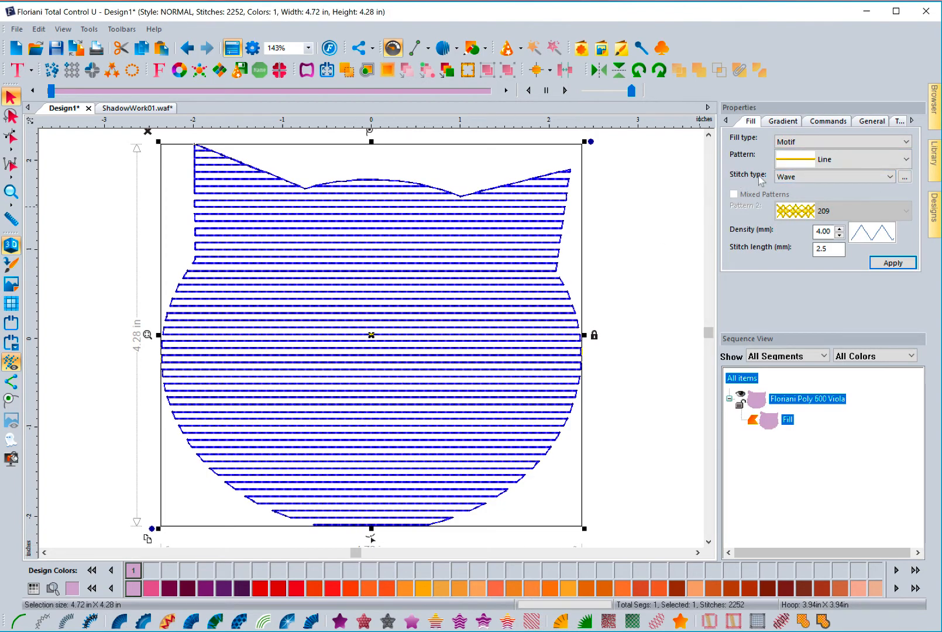
{"action": "left_click", "coordinate": [904, 176]}
{"action": "left_click", "coordinate": [534, 310]}
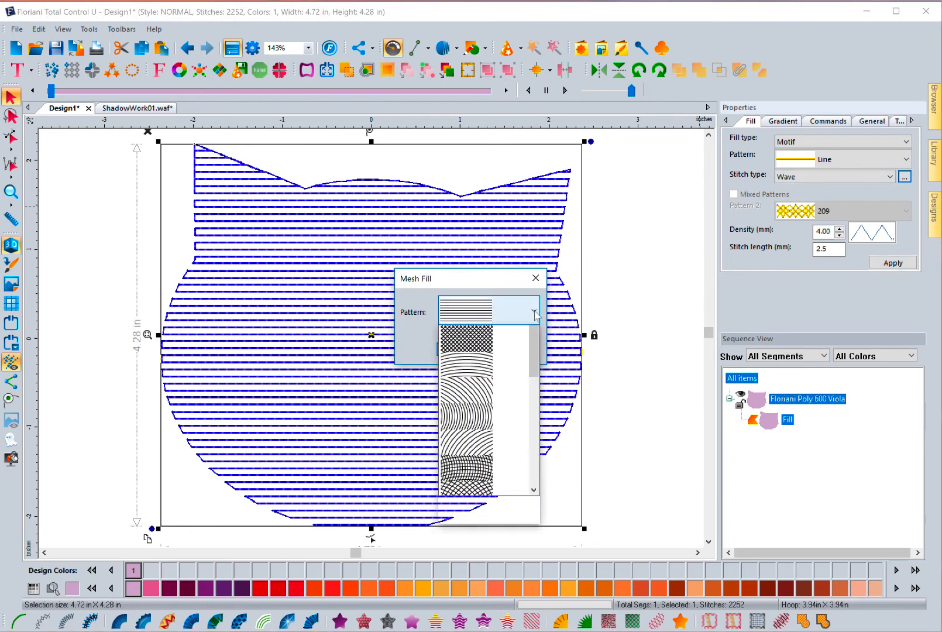
{"action": "left_click_drag", "start_coordinate": [534, 364], "coordinate": [540, 428]}
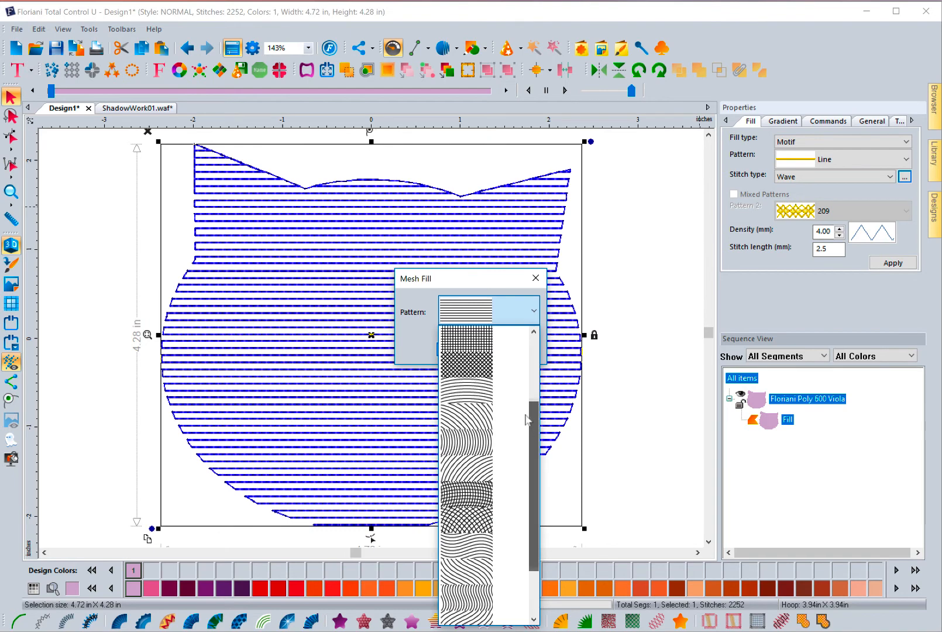
{"action": "left_click", "coordinate": [479, 367]}
{"action": "left_click", "coordinate": [460, 349]}
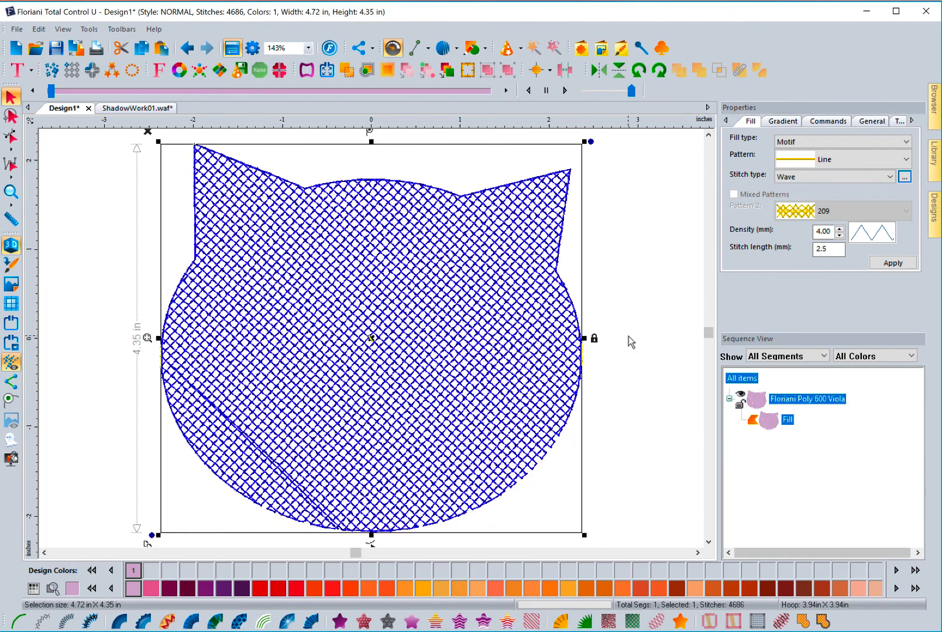
{"action": "left_click", "coordinate": [628, 336]}
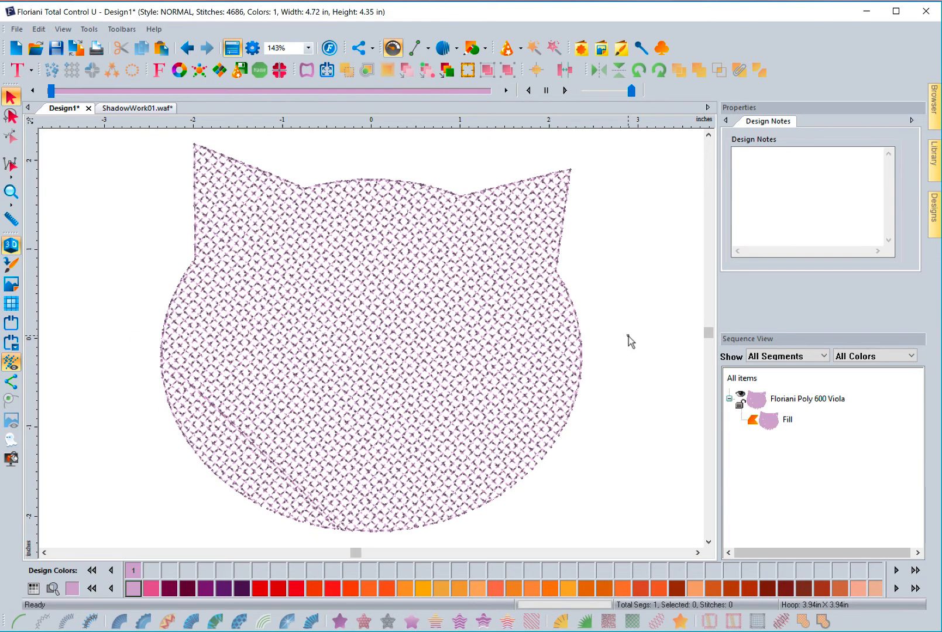